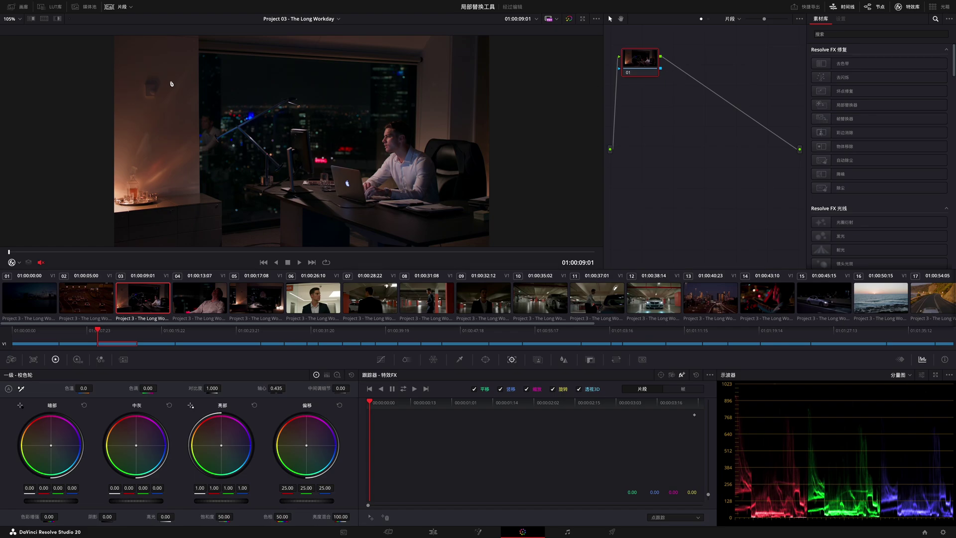
Search the Effects Library for Patch Replacer (局部替换器) and apply it to node 01.
left_click(840, 36)
type("局部替换器")
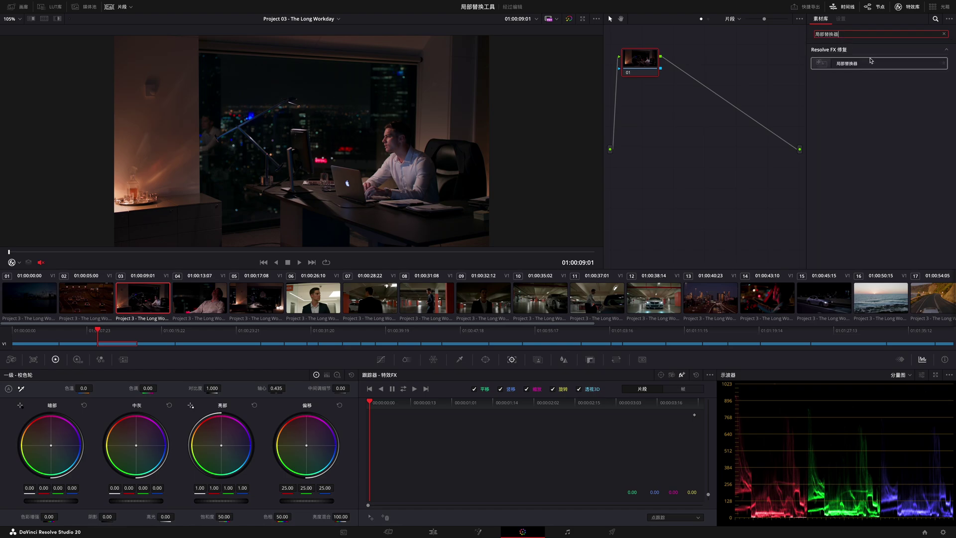
left_click_drag(846, 63, 640, 59)
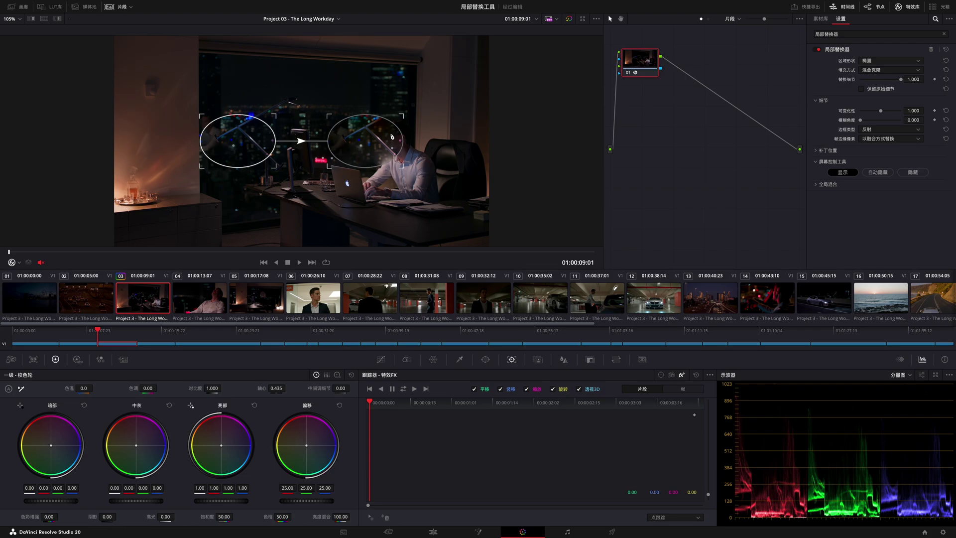
Shrink the patches and set the target over the left-wall light streak, source on clean wall just above.
left_click_drag(392, 136, 177, 96)
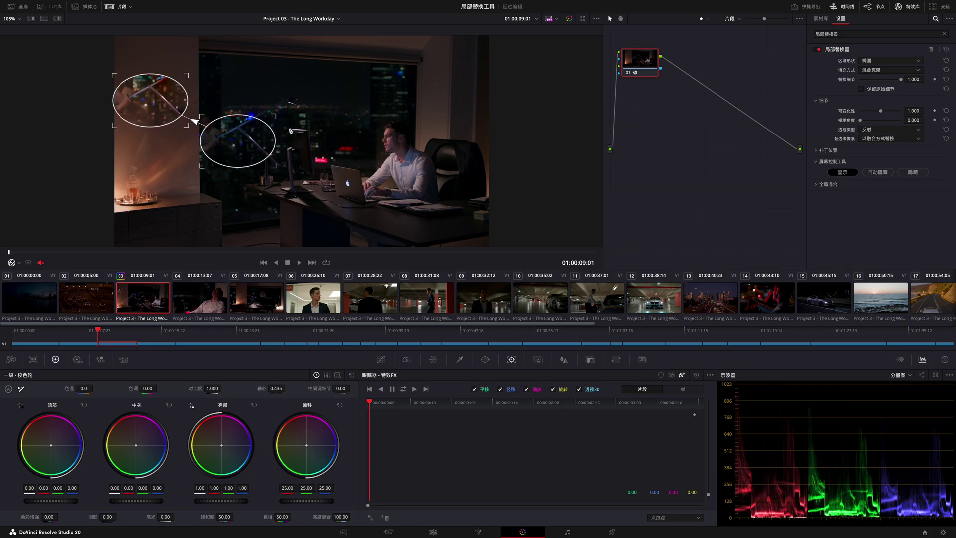
mouse_move(261, 155)
left_mouse_down()
mouse_move(189, 64)
mouse_move(170, 61)
left_mouse_up()
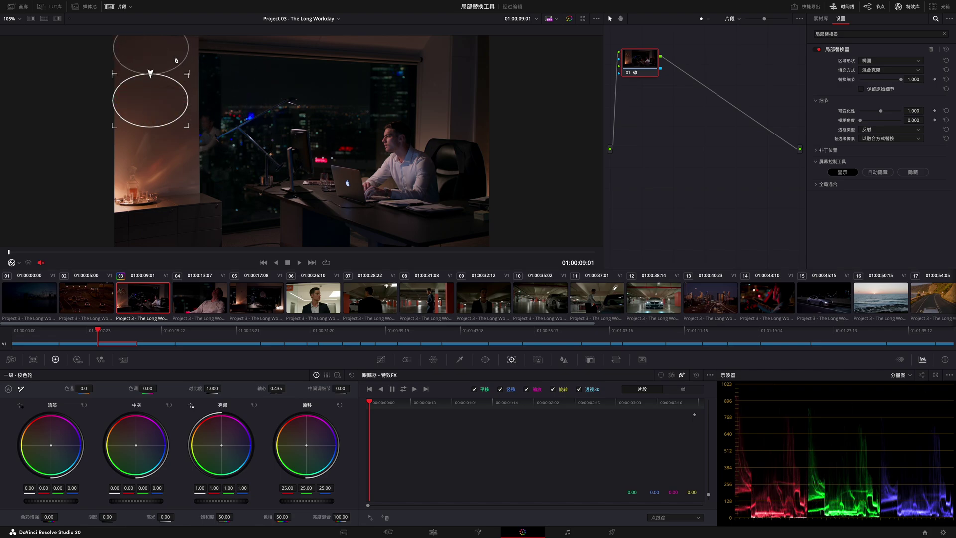
left_click_drag(188, 128, 170, 120)
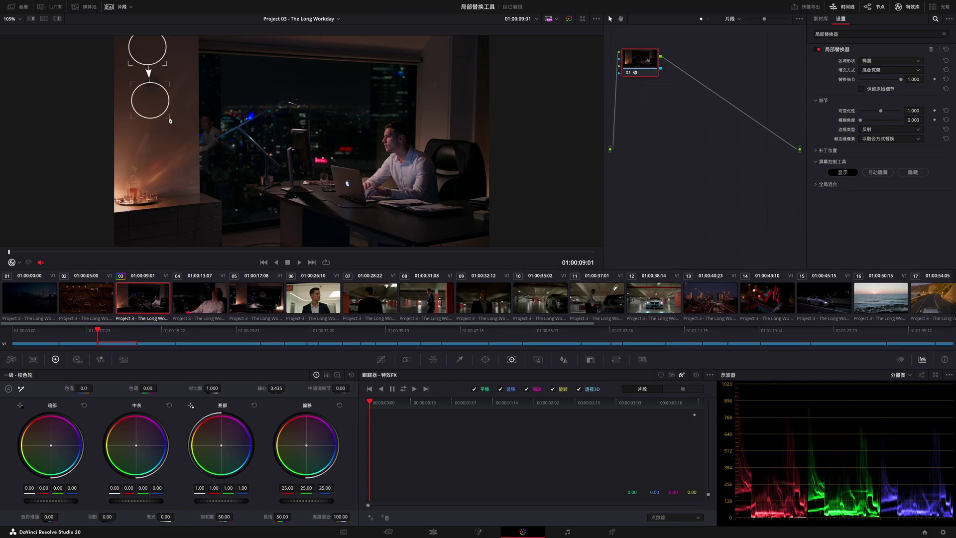
left_click_drag(163, 112, 167, 98)
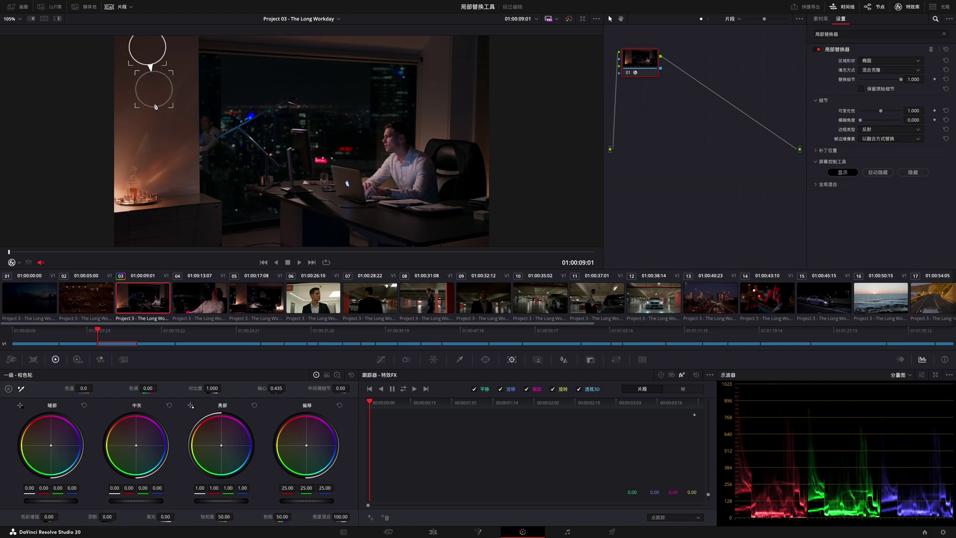
left_click_drag(148, 50, 144, 52)
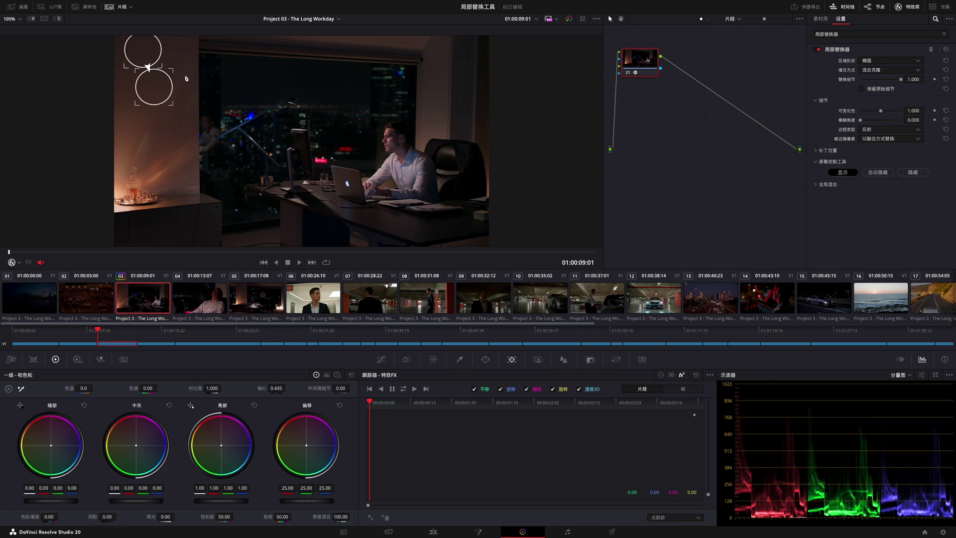
Place a tracking point on the wall detail and track the patch forward and backward.
left_click(369, 514)
left_click_drag(303, 141, 287, 149)
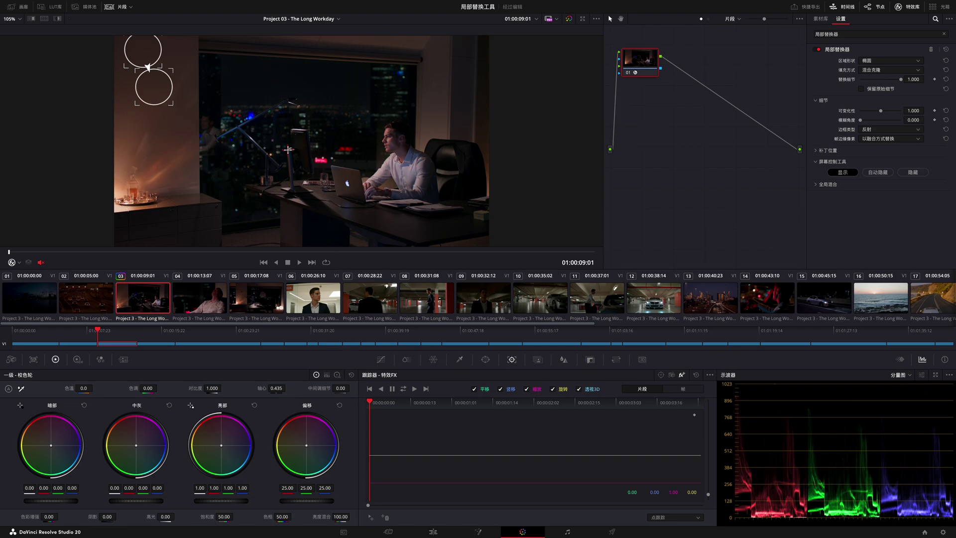
left_click(403, 389)
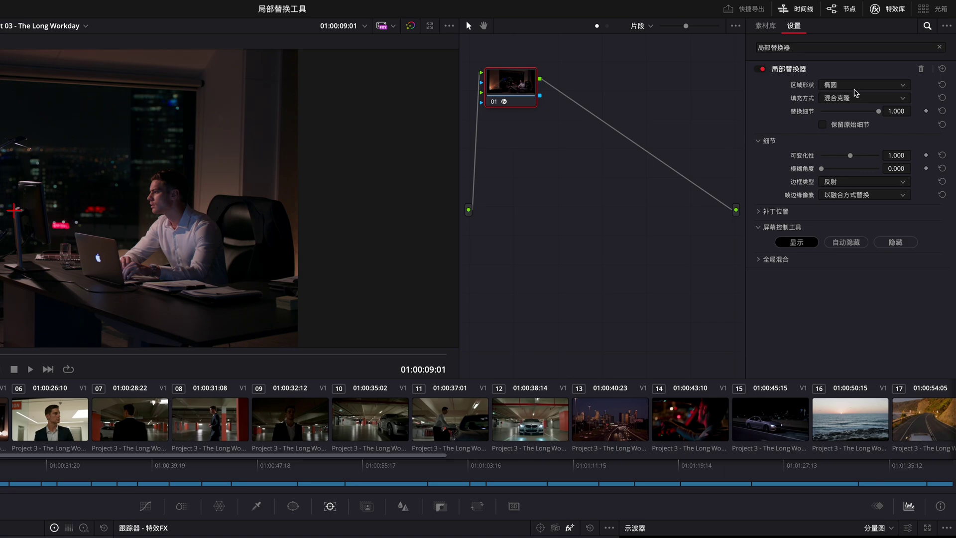
Keep Blend Clone fill and reveal Patch Position: source X 0.077/Y 0.934, target X 0.107/Y 0.757.
left_click(891, 99)
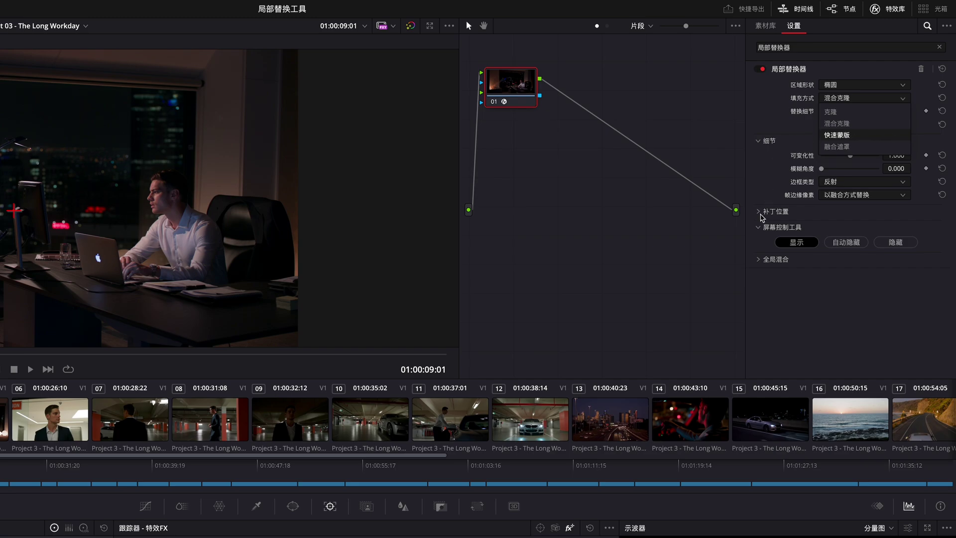
left_click(758, 213)
left_click(758, 212)
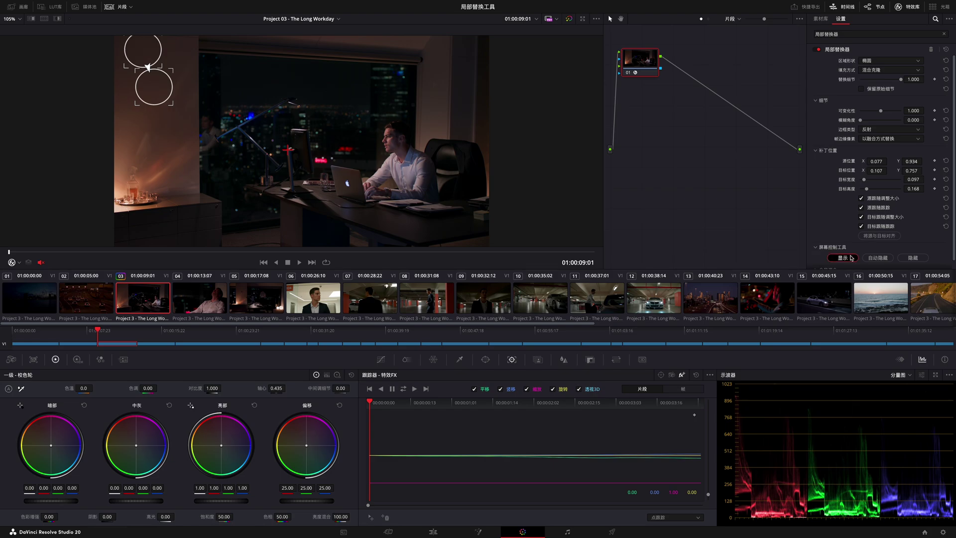
Shrink the target patch to 0.089 by 0.147 and switch on-screen controls from Auto Hide to Hide.
left_click(890, 258)
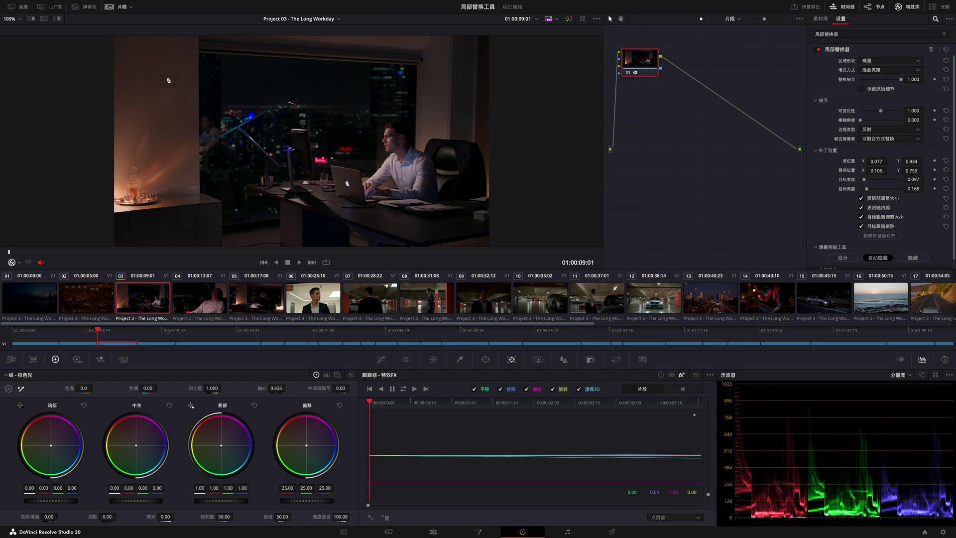
left_click_drag(169, 80, 172, 76)
left_click(926, 260)
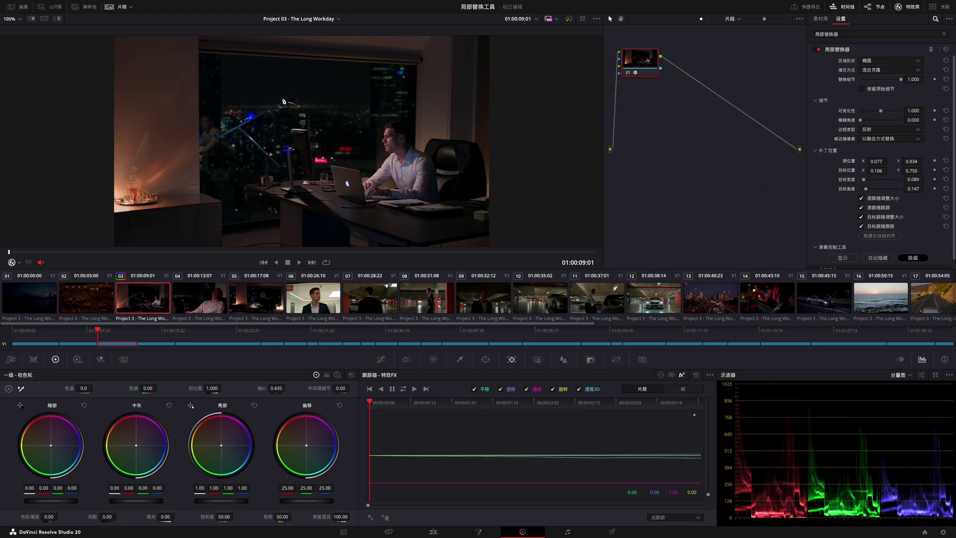